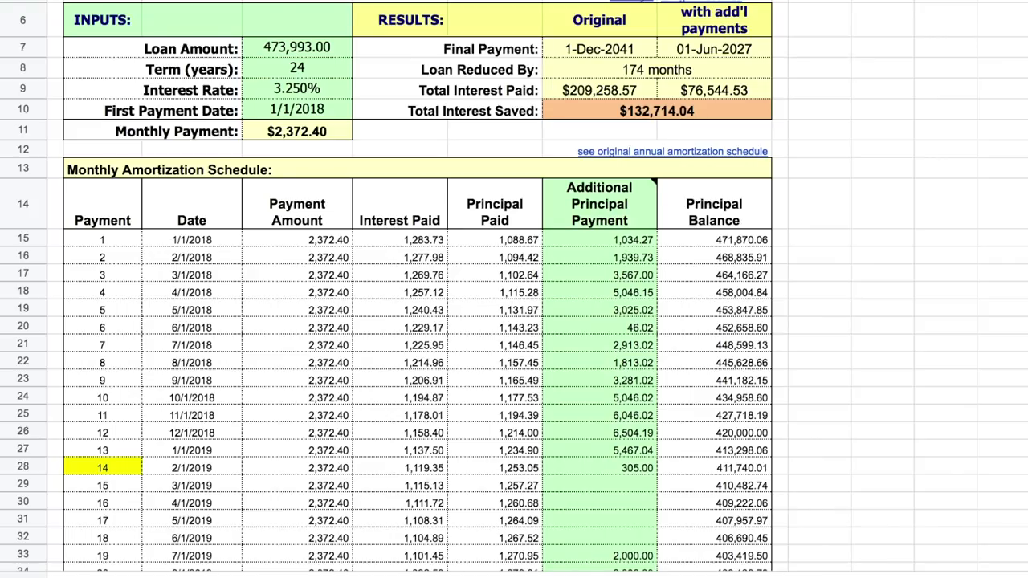
# Step: Review the original total interest and the additional principal payments in the amortization schedule through the loan's payoff
pyautogui.scroll(-7, 622, 72)
pyautogui.click(605, 94)
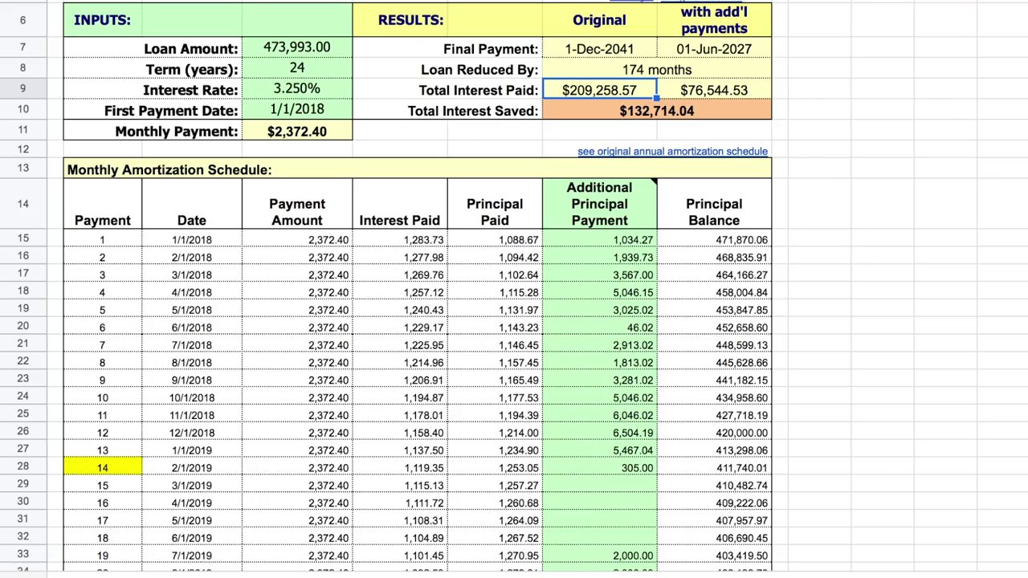
pyautogui.scroll(-15, 514, 290)
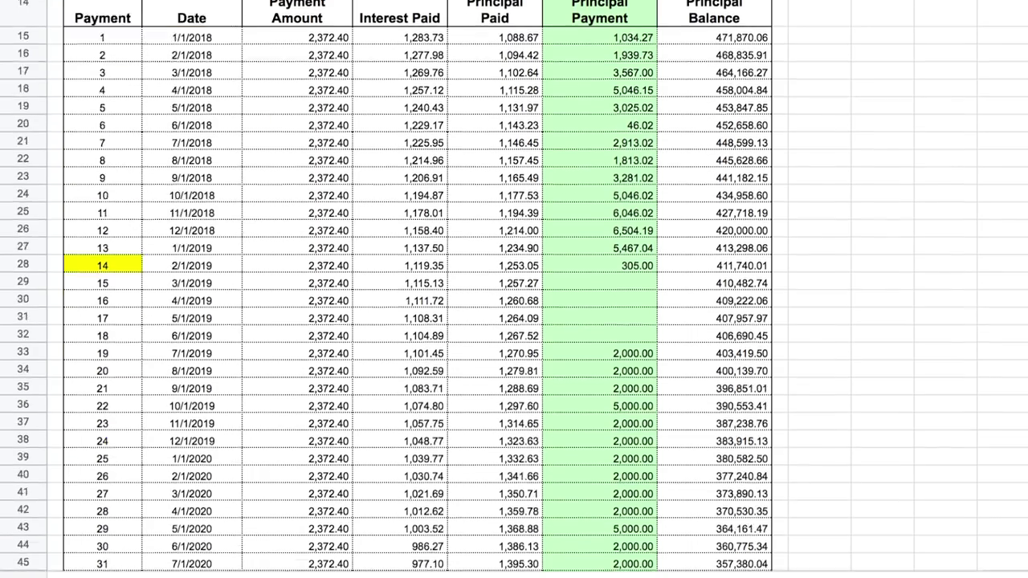
pyautogui.scroll(-20, 514, 290)
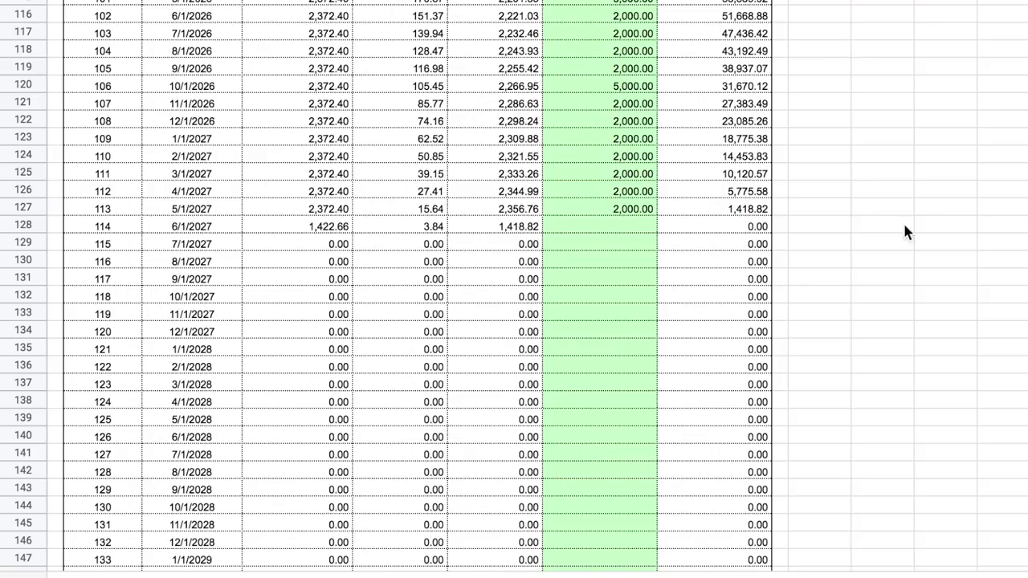
pyautogui.scroll(20, 418, 290)
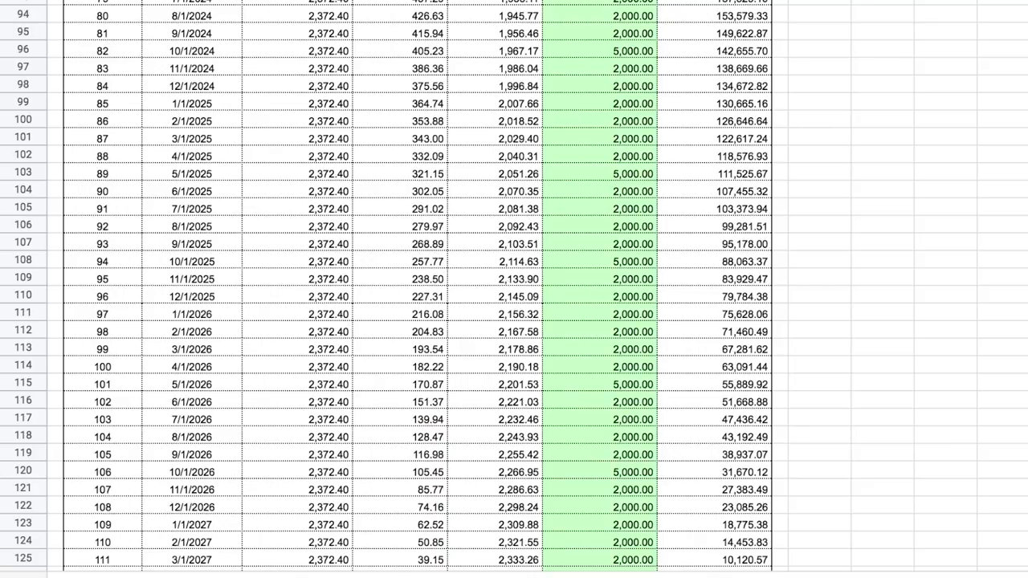
pyautogui.scroll(3, 418, 289)
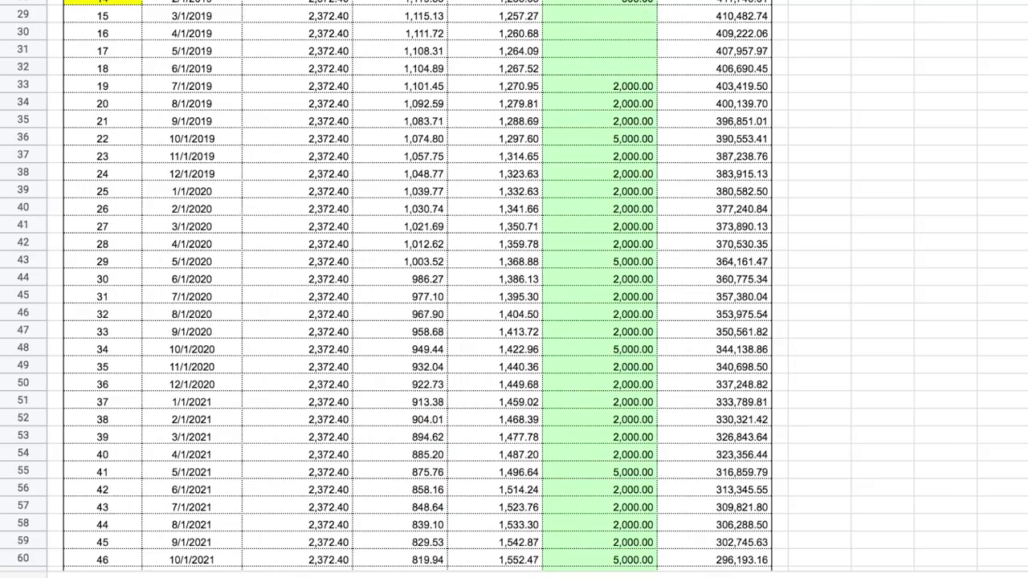
# Step: Enter additional principal payments of 319.20 for 3/1/2019 and 1,514.20 for 4/1/2019
pyautogui.click(646, 84)
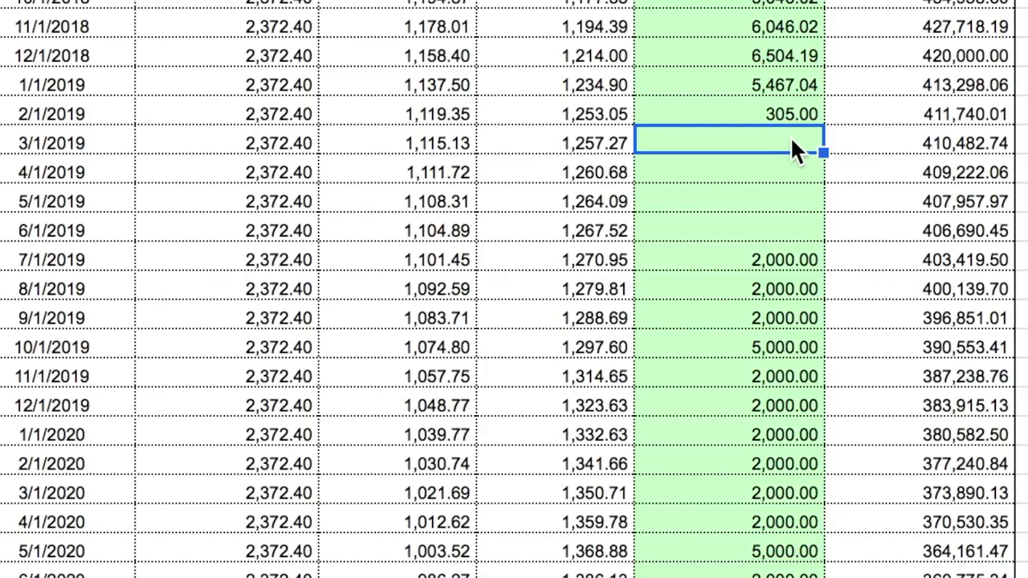
pyautogui.write('319.25')
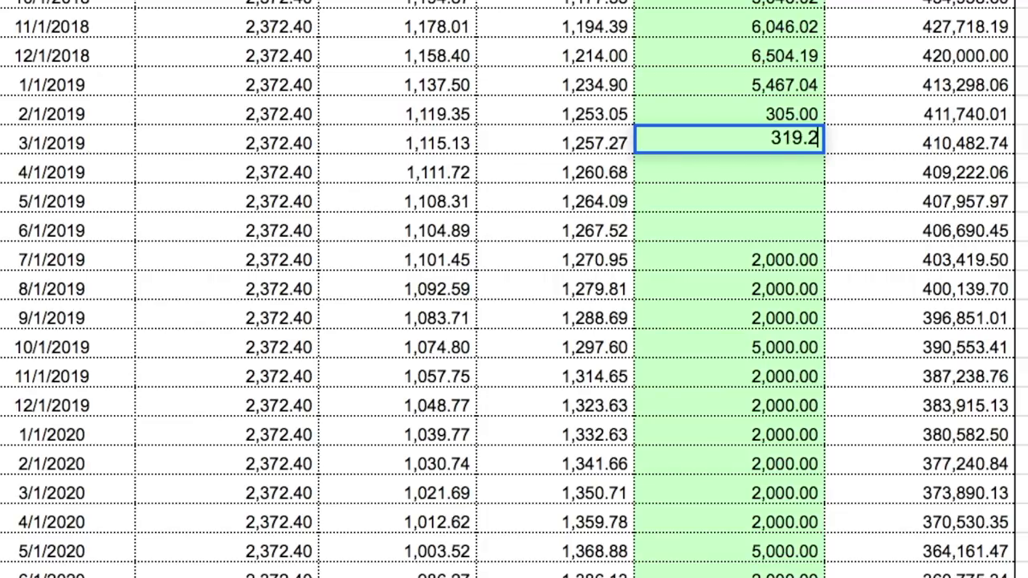
pyautogui.press('BackSpace')
pyautogui.write('0')
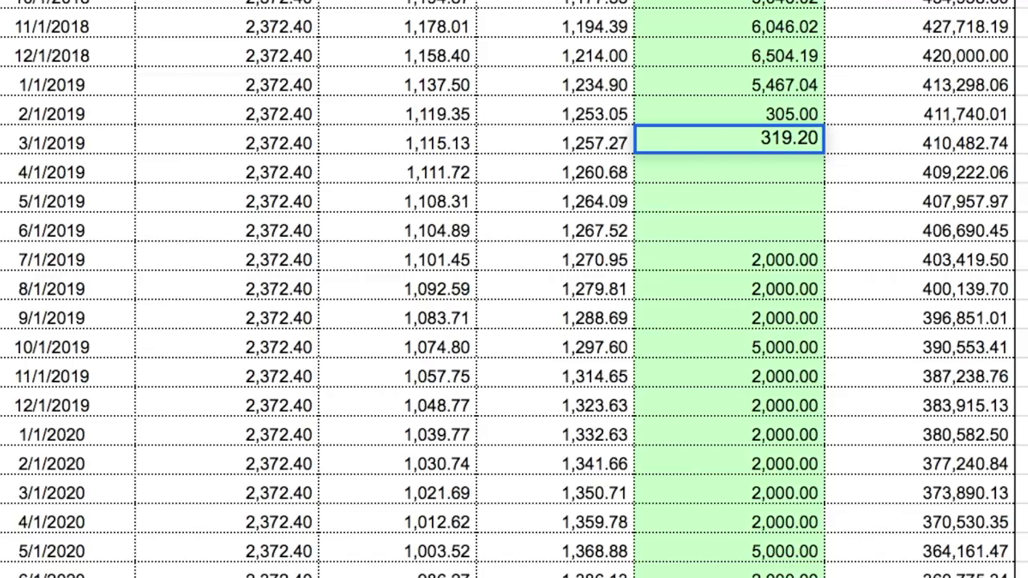
pyautogui.click(767, 170)
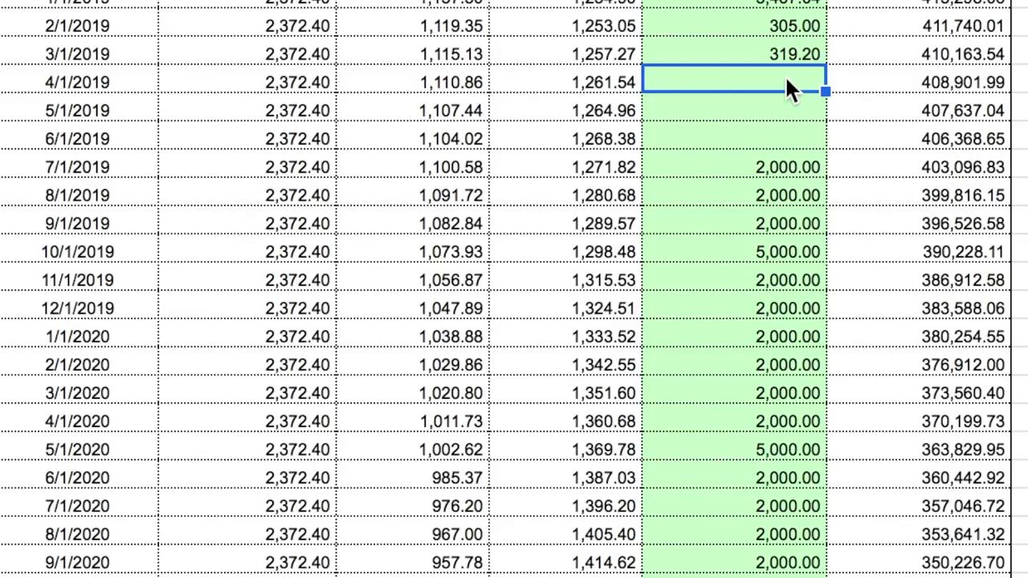
pyautogui.write('1')
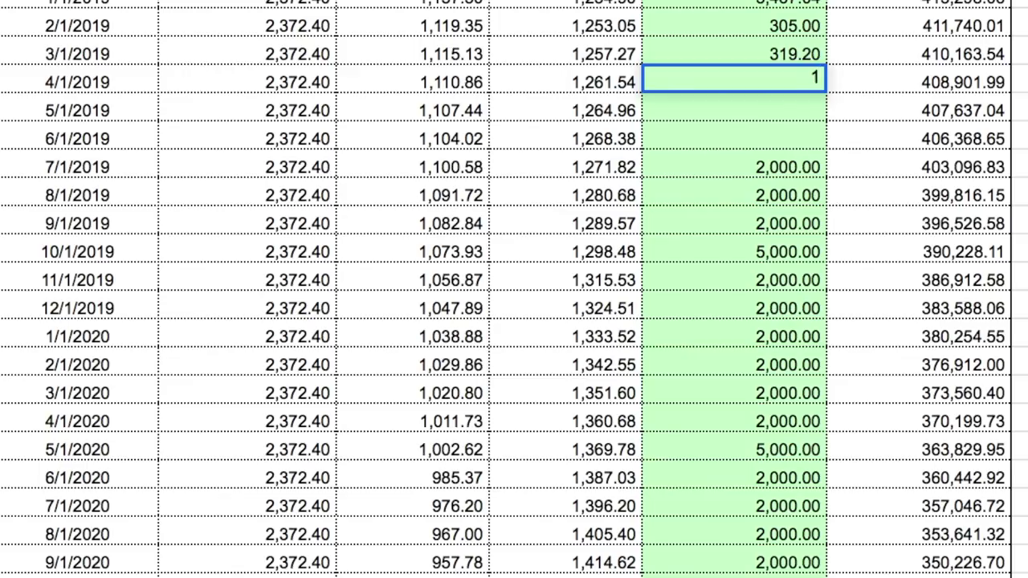
pyautogui.write('514.20')
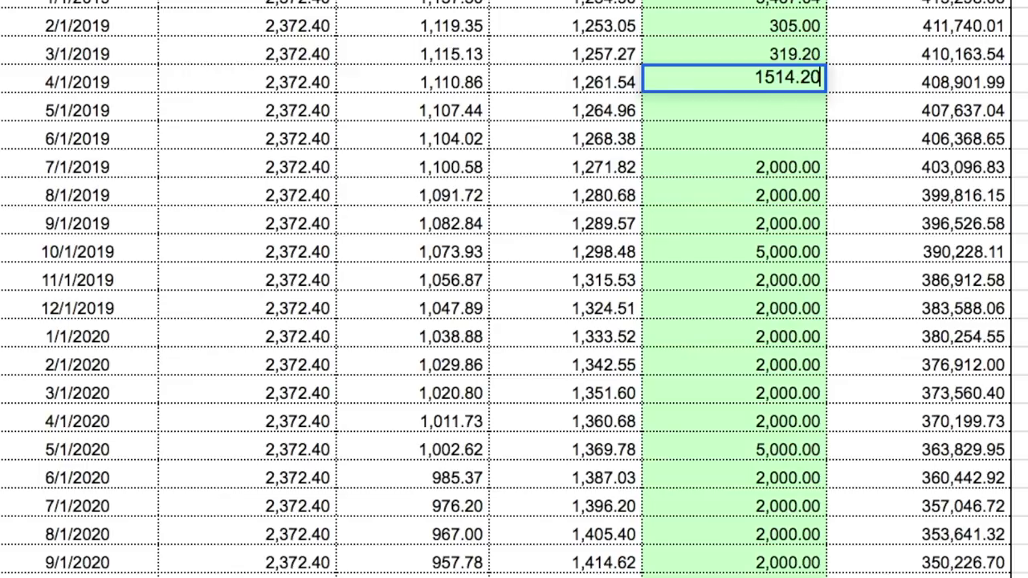
pyautogui.press('Return')
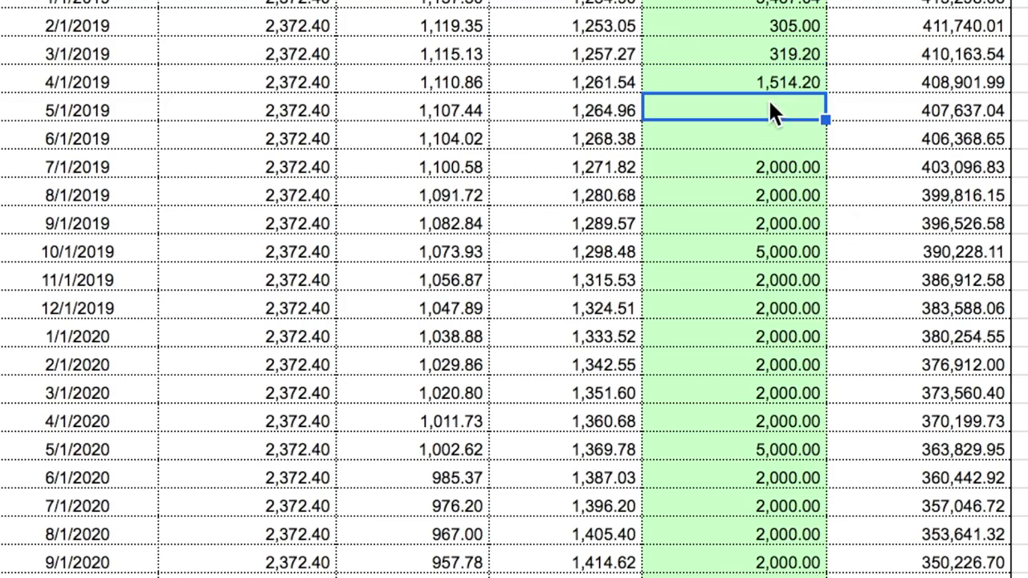
# Step: Clear the additional principal payment for 5/1/2027 and replace it with 1,034.30
pyautogui.scroll(-20, 515, 289)
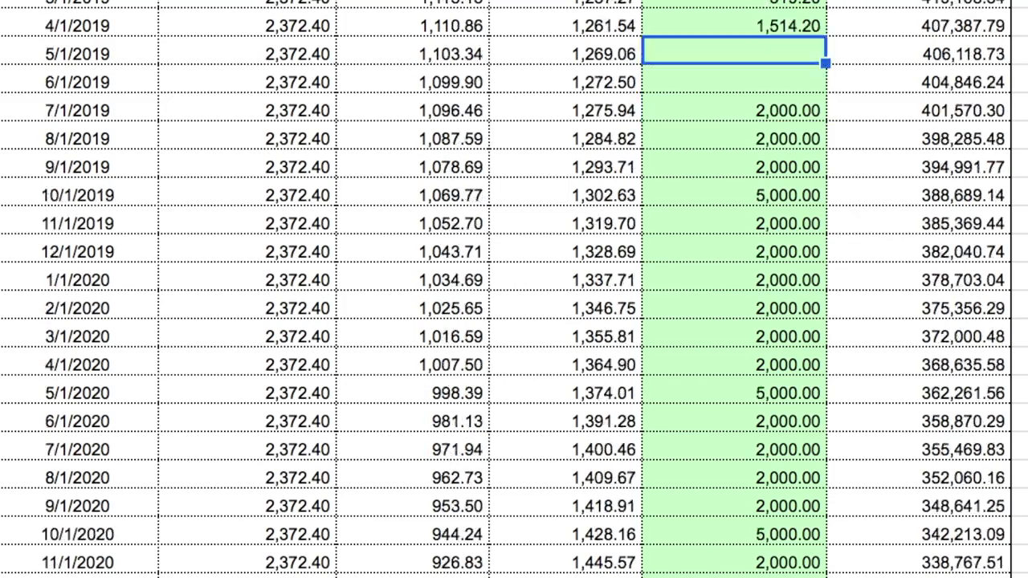
pyautogui.scroll(-8, 514, 290)
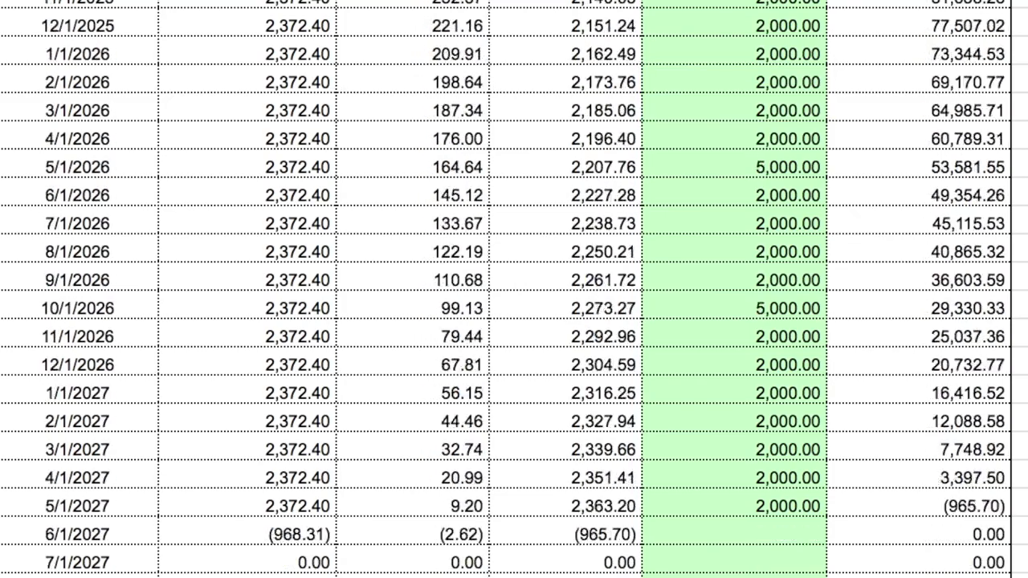
pyautogui.click(763, 426)
pyautogui.press('Delete')
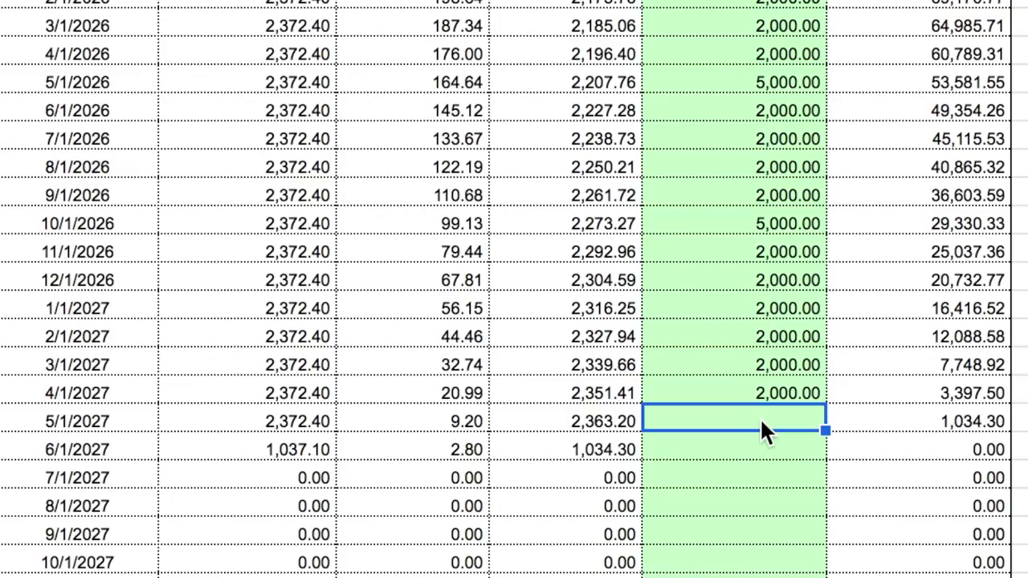
pyautogui.write('1')
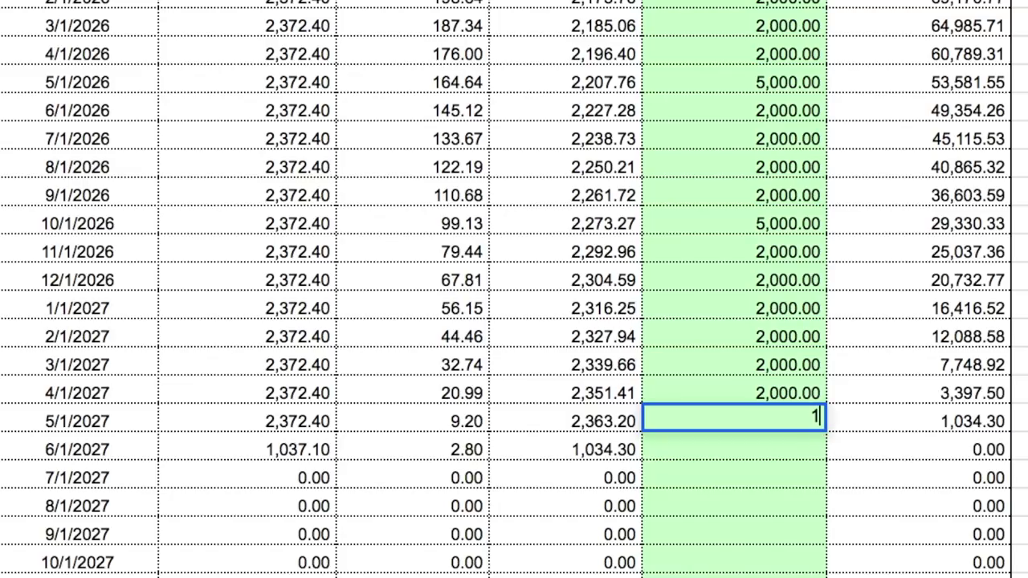
pyautogui.write('034.30')
pyautogui.press('Return')
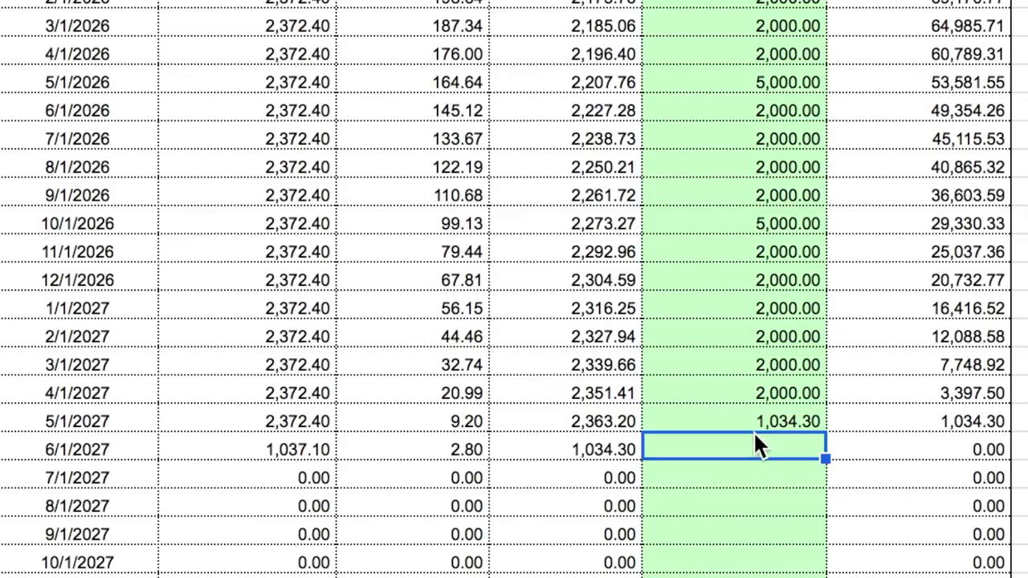
# Step: Enter an additional principal payment of 1,639.20 for 5/1/2019 in the amortization schedule
pyautogui.scroll(20, 771, 257)
pyautogui.click(787, 89)
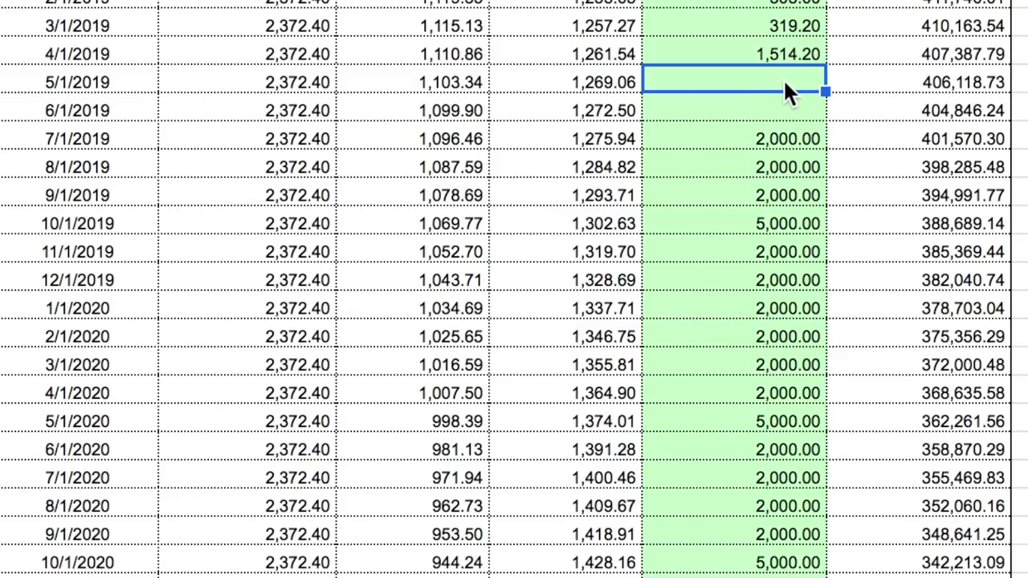
pyautogui.write('16')
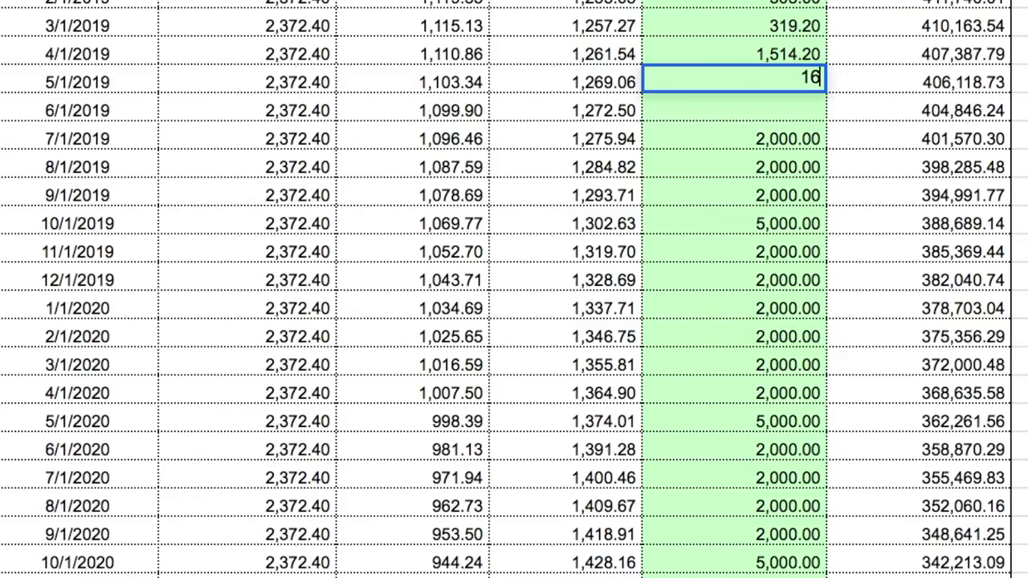
pyautogui.write('39')
pyautogui.write('.20')
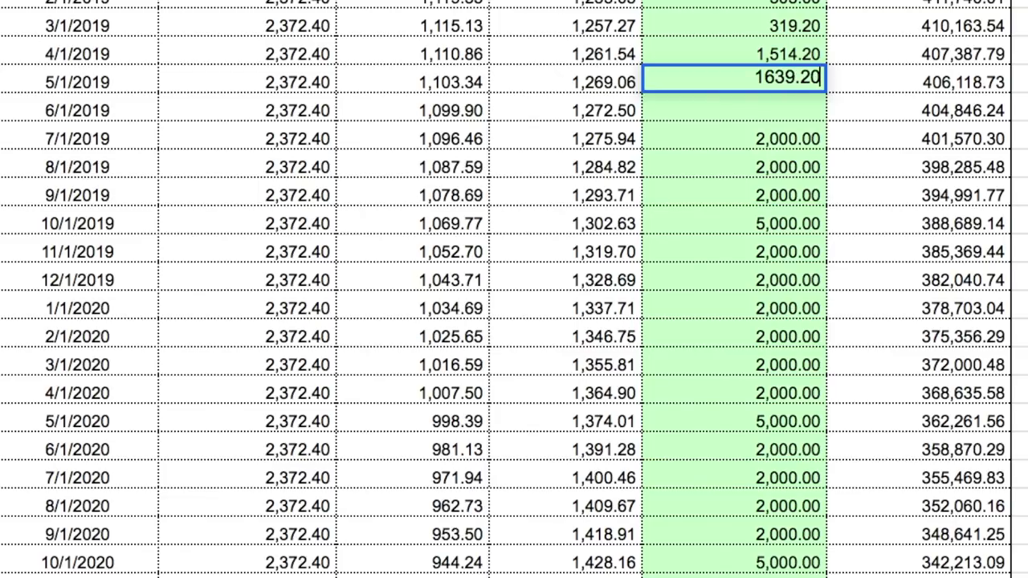
# Step: Enter an additional principal payment of 5,014.20 for 6/1/2019
pyautogui.click(775, 113)
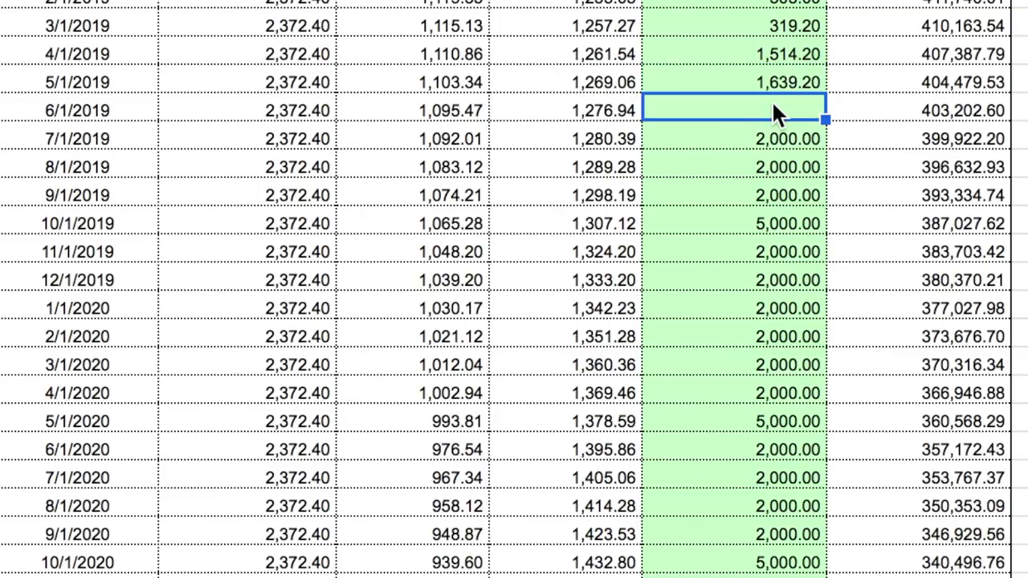
pyautogui.write('501')
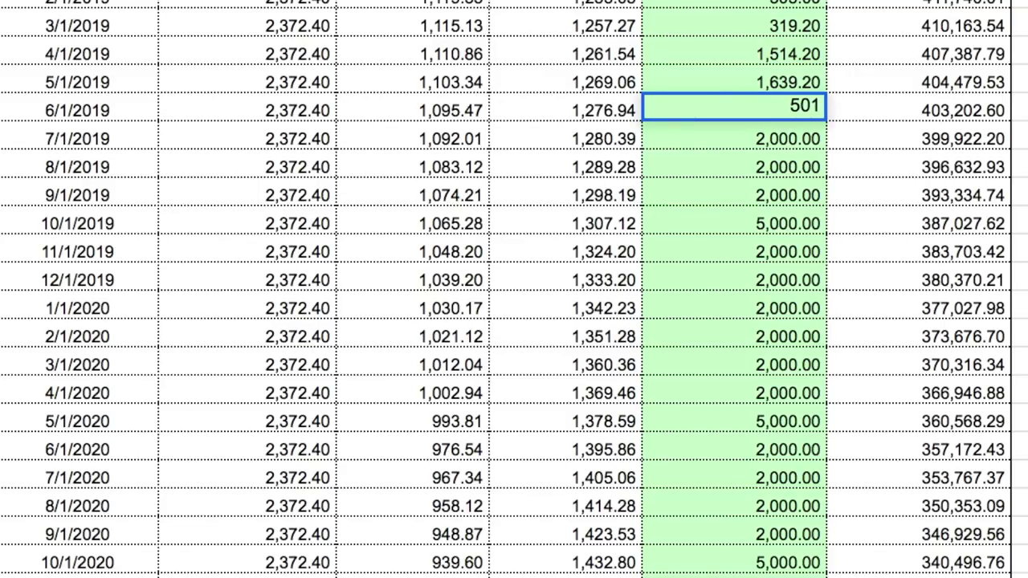
pyautogui.write('4.20')
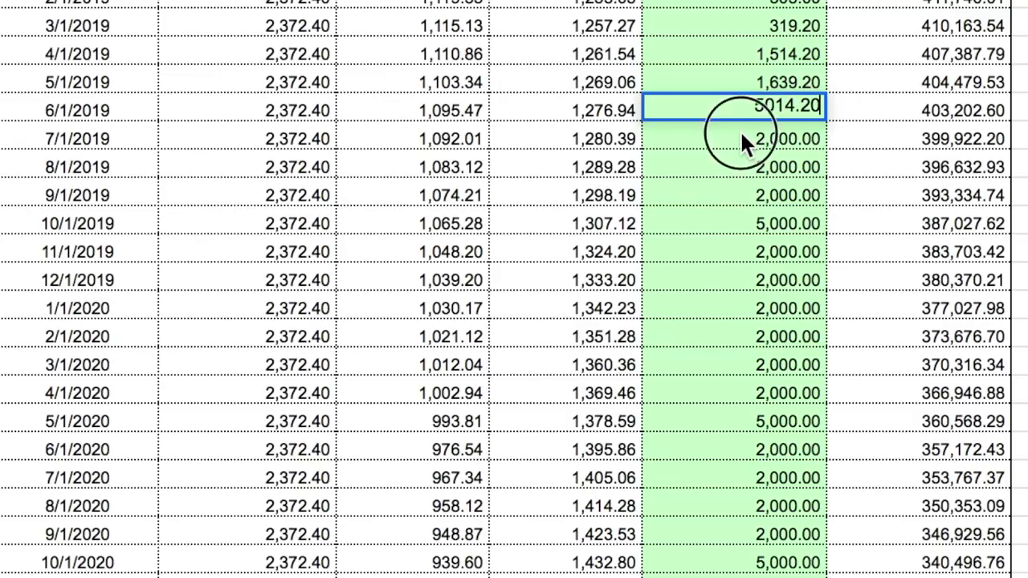
pyautogui.click(741, 142)
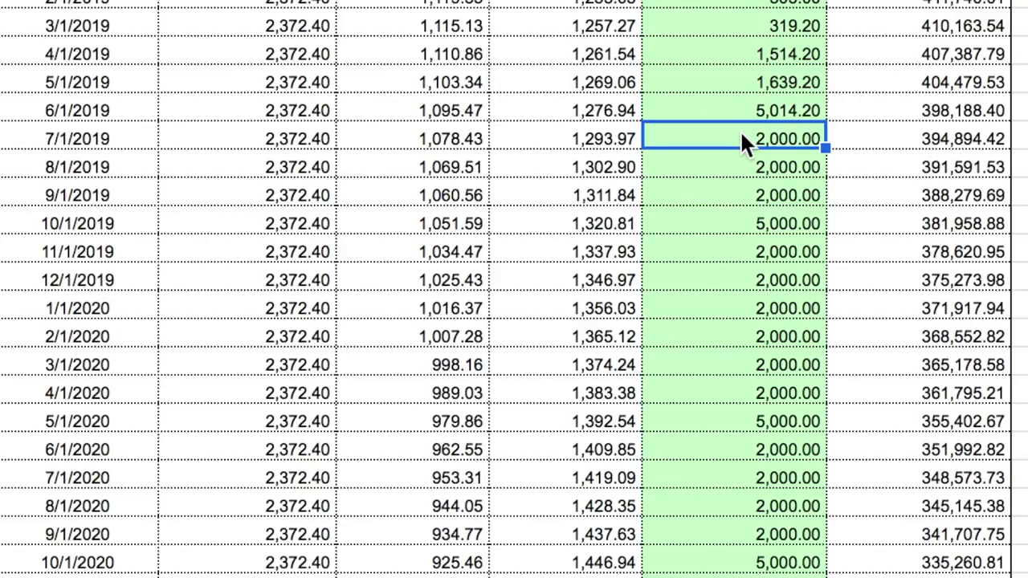
# Step: Change the additional principal payment for 6/1/2019 to 5,000
pyautogui.click(952, 116)
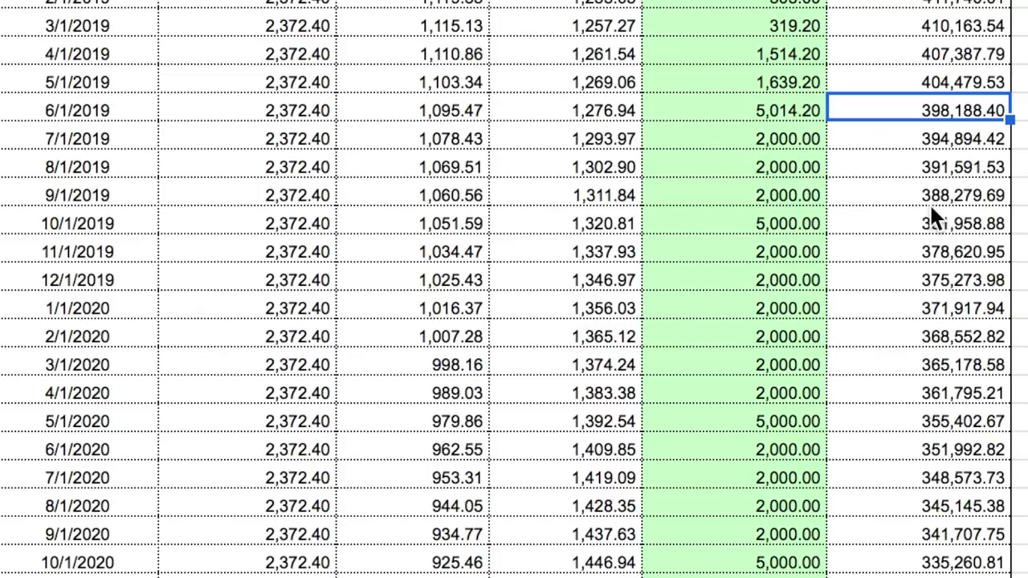
pyautogui.click(788, 116)
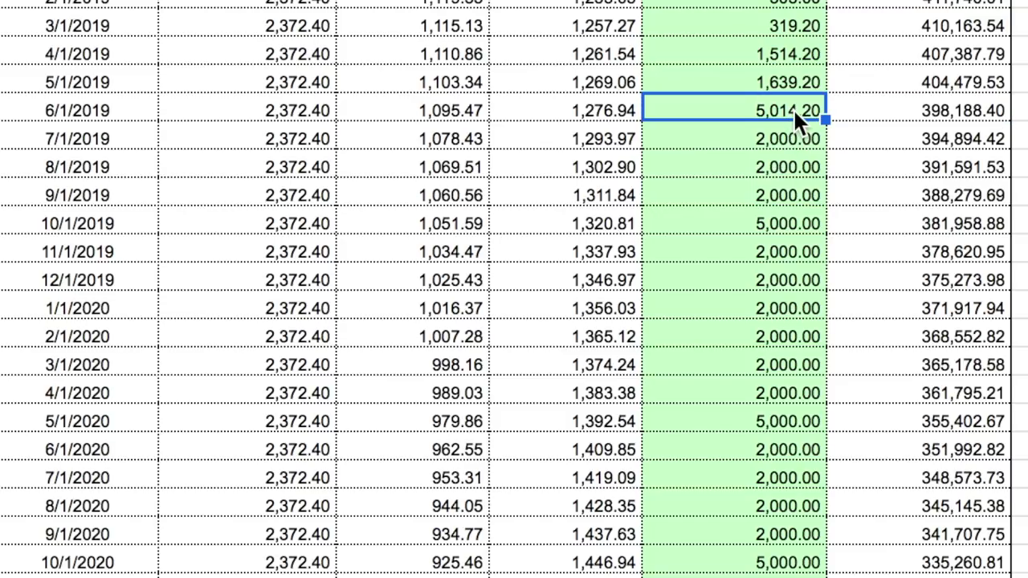
pyautogui.write('5000')
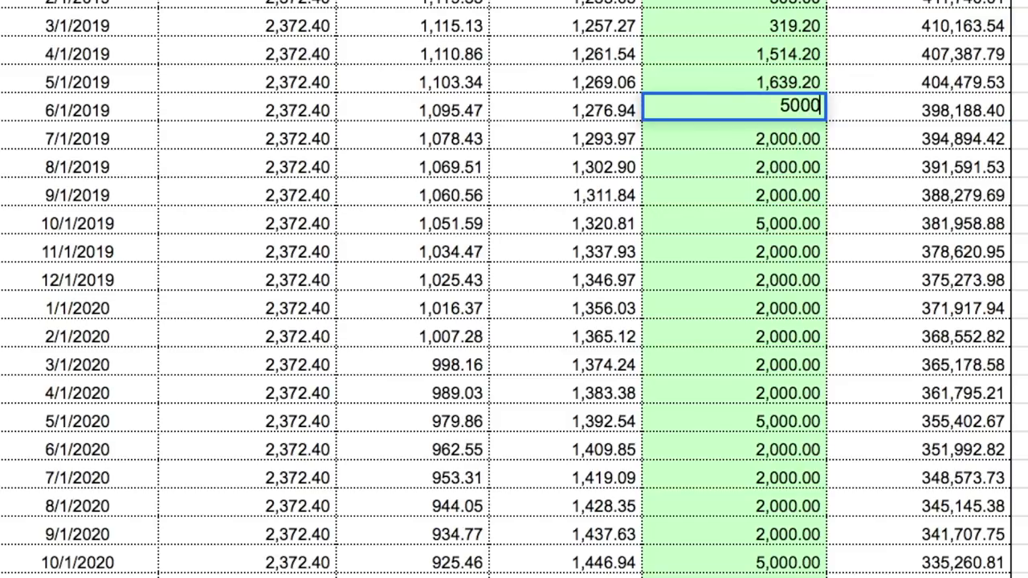
pyautogui.click(880, 113)
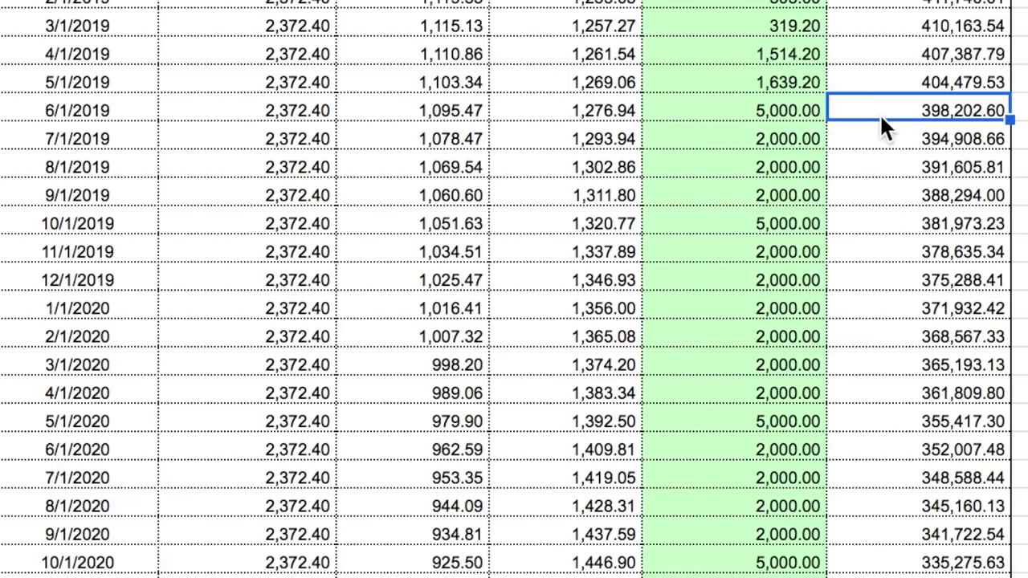
# Step: Set the additional principal payment for 6/1/2019 to 4,657.70
pyautogui.press('Left')
pyautogui.write('4657.70')
pyautogui.click(798, 137)
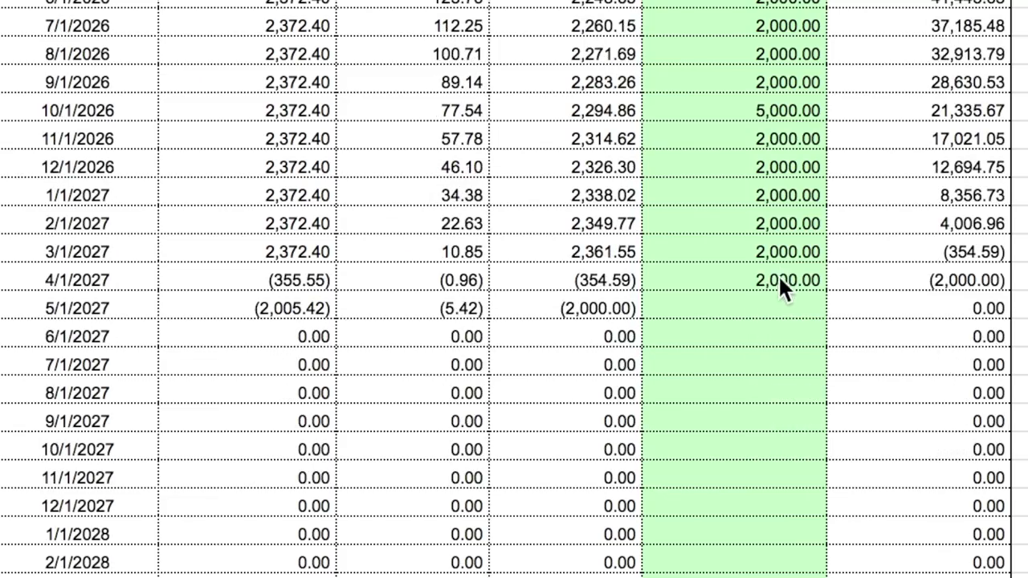
# Step: Clear the additional principal payment for 4/1/2027 near the end of the amortization schedule
pyautogui.click(783, 291)
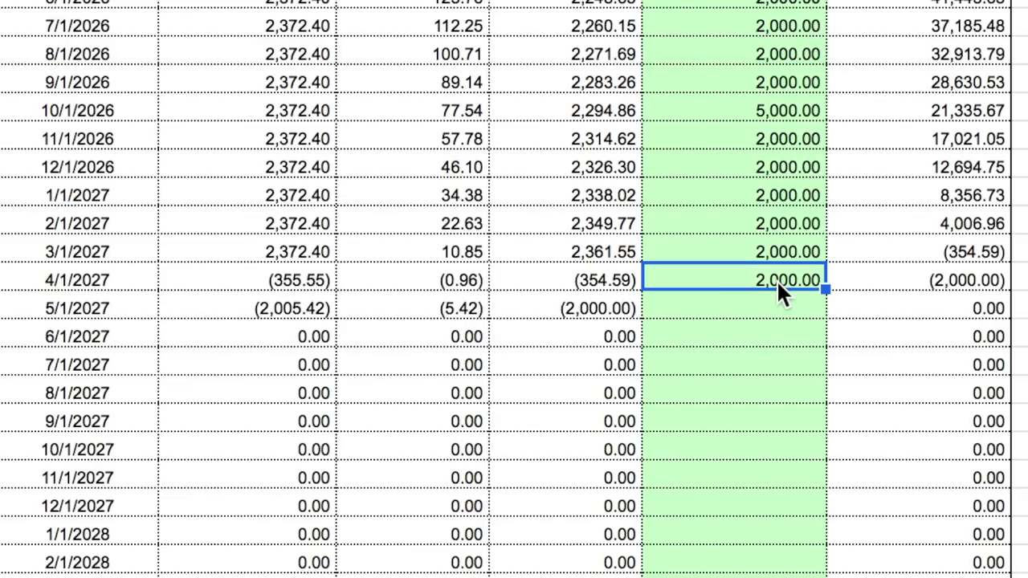
pyautogui.press('Delete')
pyautogui.click(755, 302)
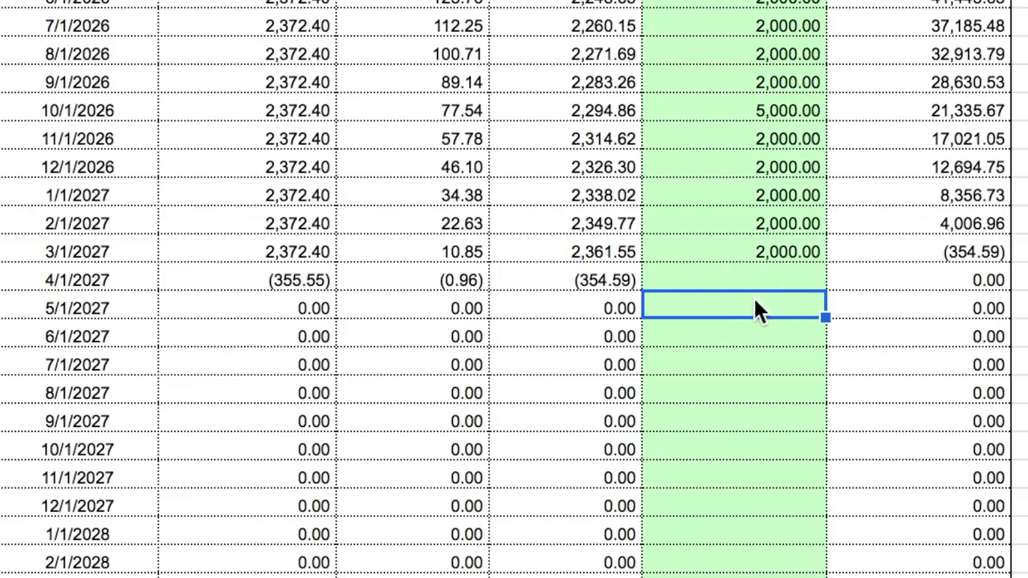
# Step: Replace the additional principal payment for 3/1/2027 with 1,645.41 to pay off the remaining balance
pyautogui.click(772, 246)
pyautogui.press('Delete')
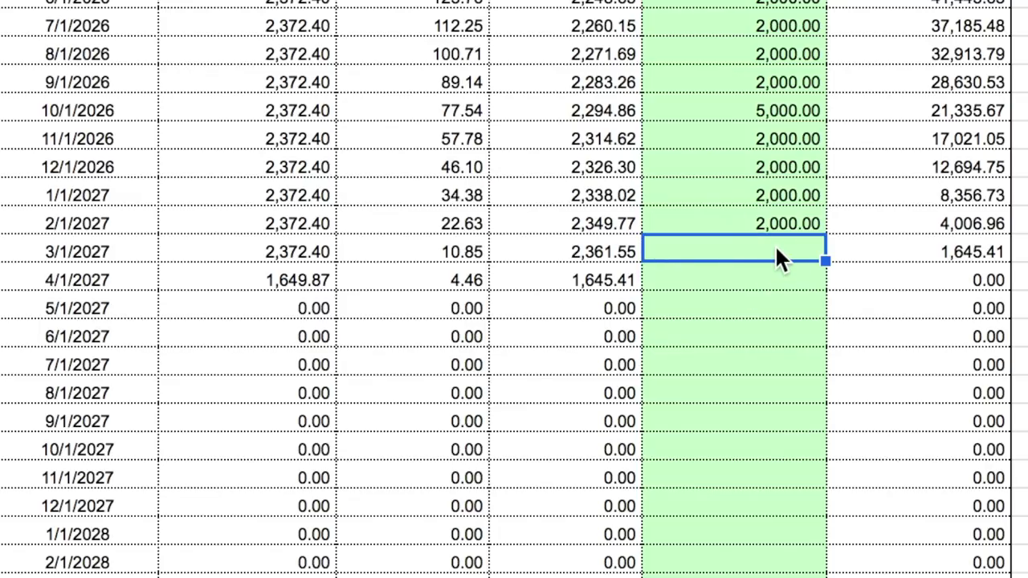
pyautogui.write('16')
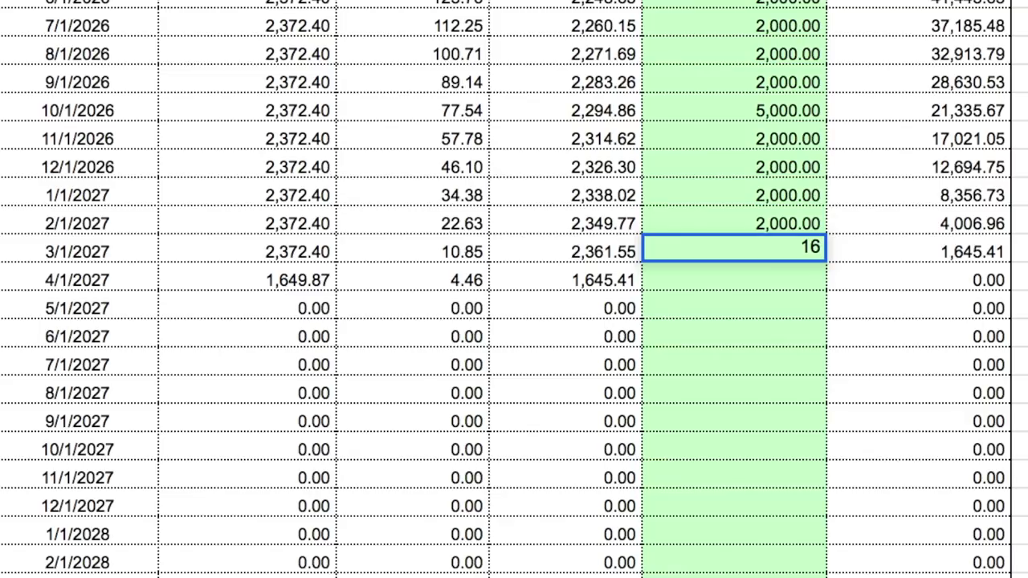
pyautogui.write('45.41')
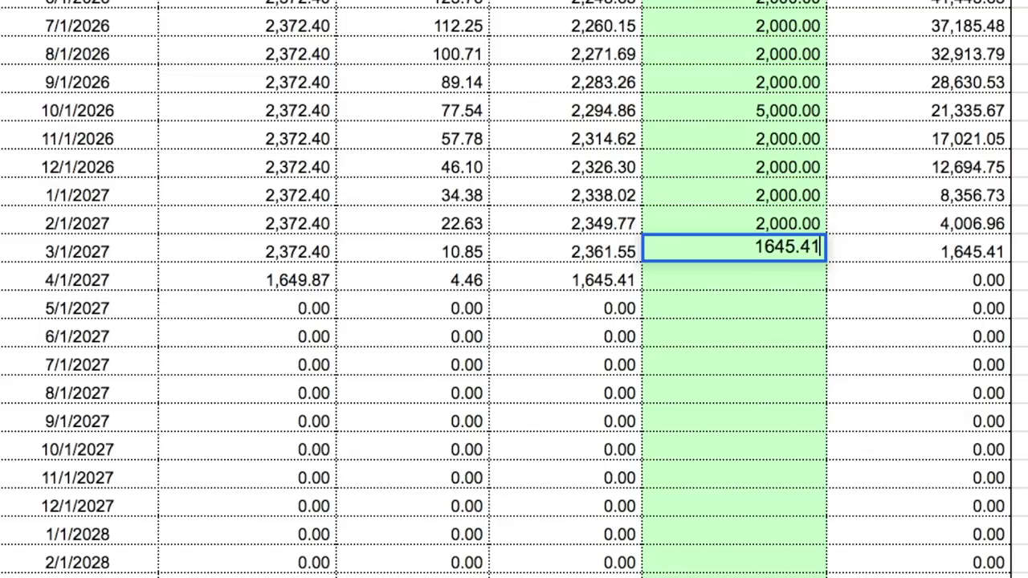
pyautogui.click(752, 276)
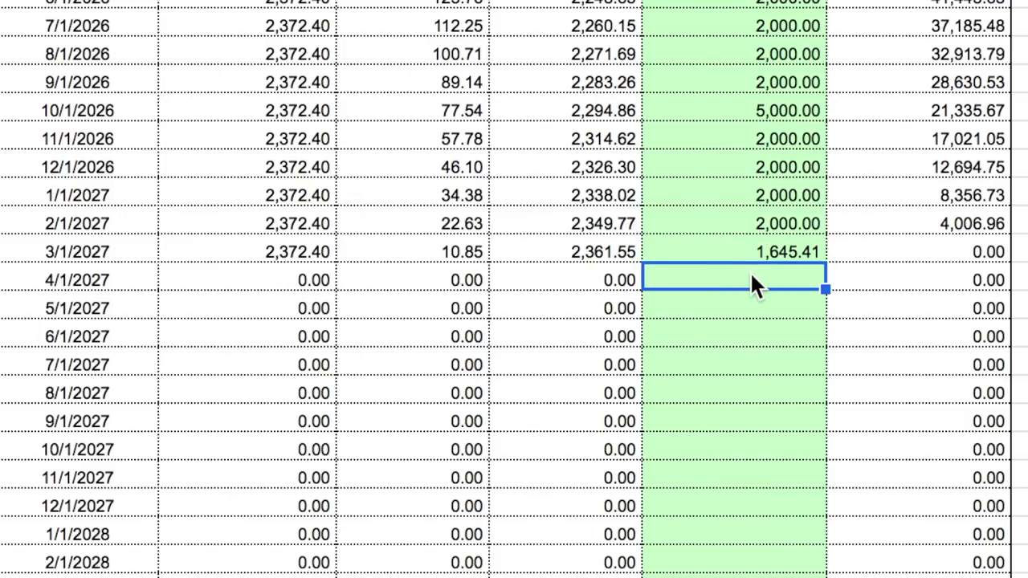
pyautogui.click(778, 246)
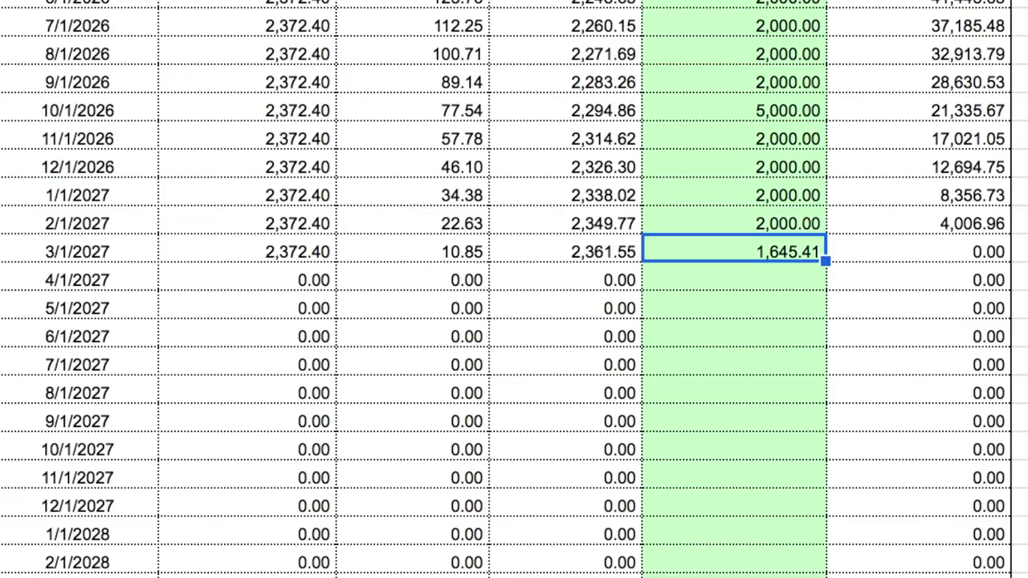
pyautogui.scroll(20, 514, 289)
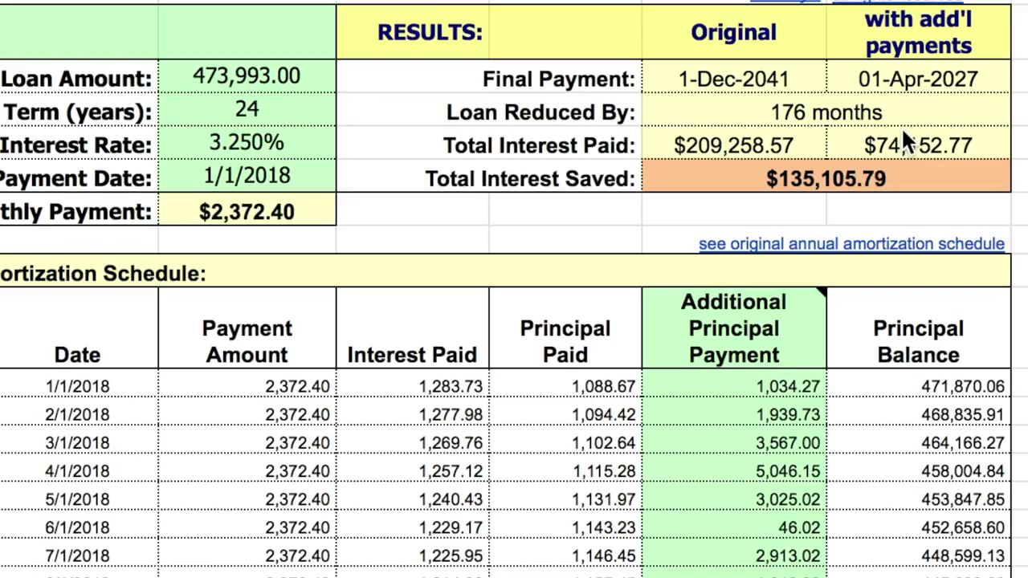